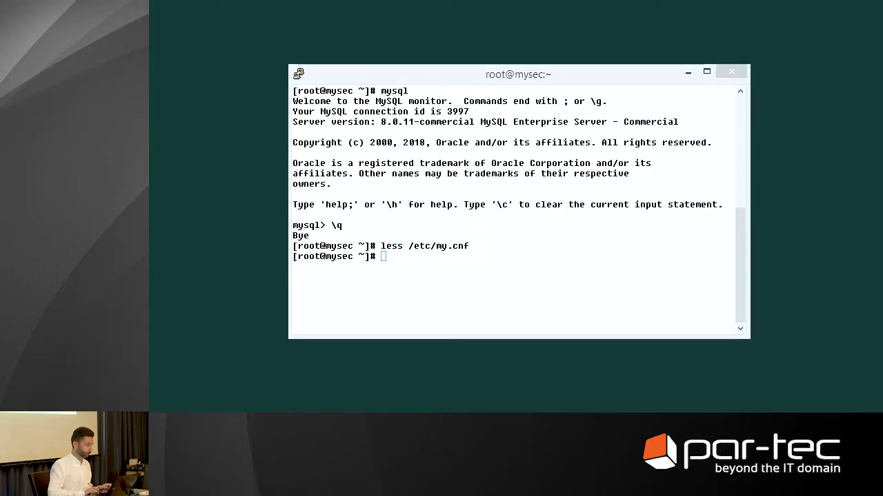
# Switch from the PuTTY terminal to the Oracle Key Vault login page in Chrome
pyautogui.hotkey('alt', 'Tab')
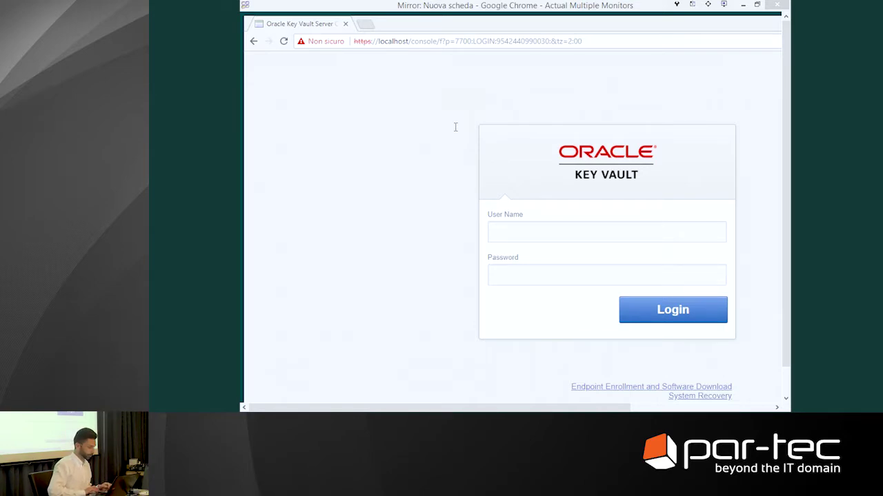
# Attempt to log in as admin with the account password, which is rejected
pyautogui.click(525, 27)
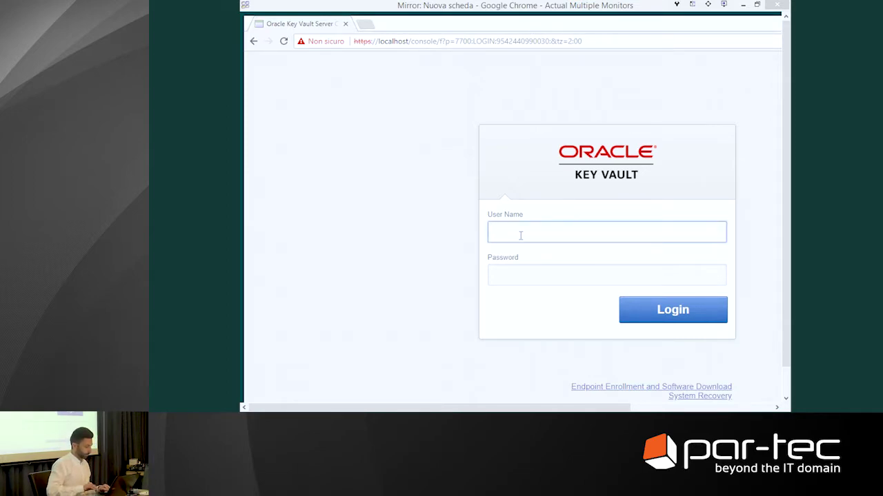
pyautogui.write('admin')
pyautogui.press('Tab')
pyautogui.write('***')
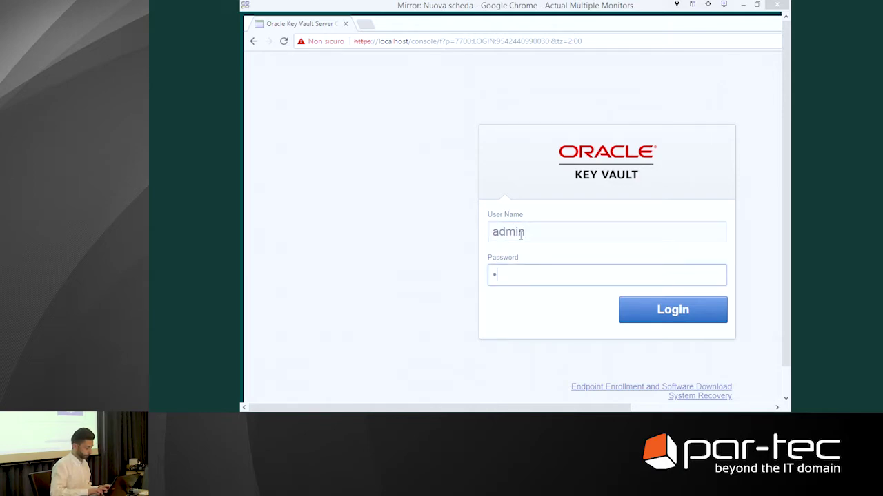
pyautogui.write('********')
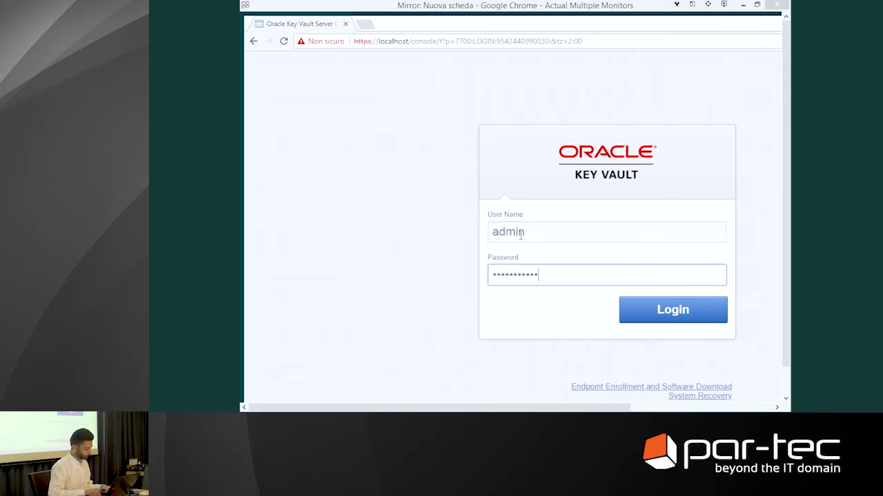
pyautogui.write('*')
pyautogui.click(661, 324)
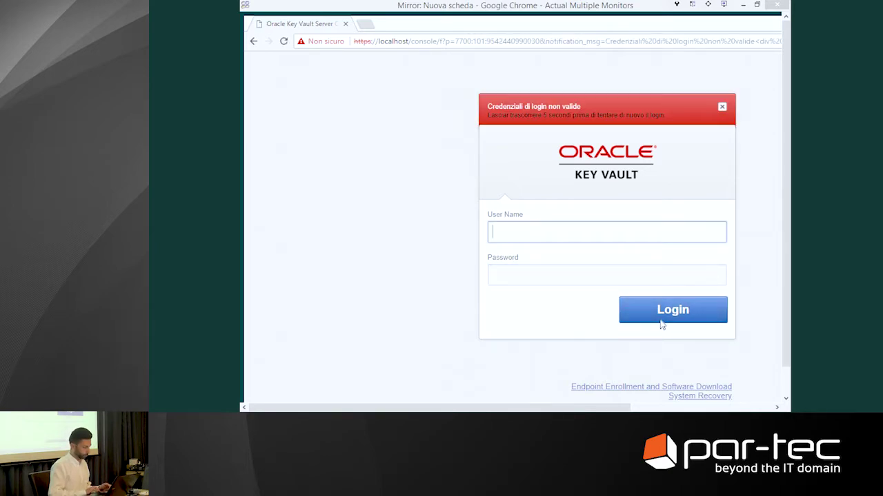
# Re-enter admin and the password to sign in to the Home dashboard
pyautogui.click(530, 276)
pyautogui.click(524, 233)
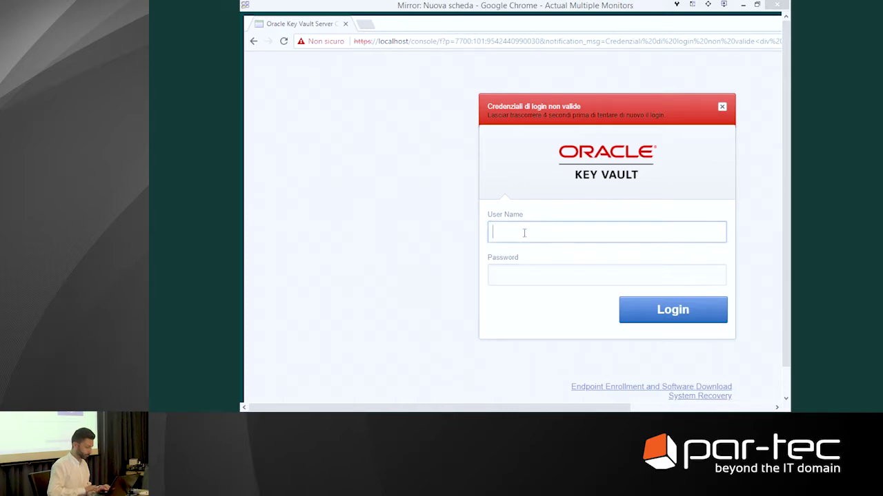
pyautogui.write('admin')
pyautogui.press('Tab')
pyautogui.write('***********')
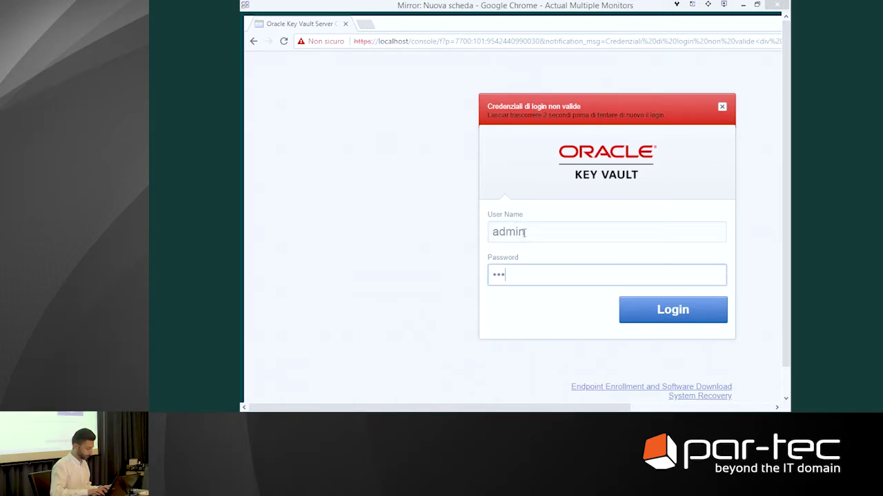
pyautogui.write('*')
pyautogui.press('Return')
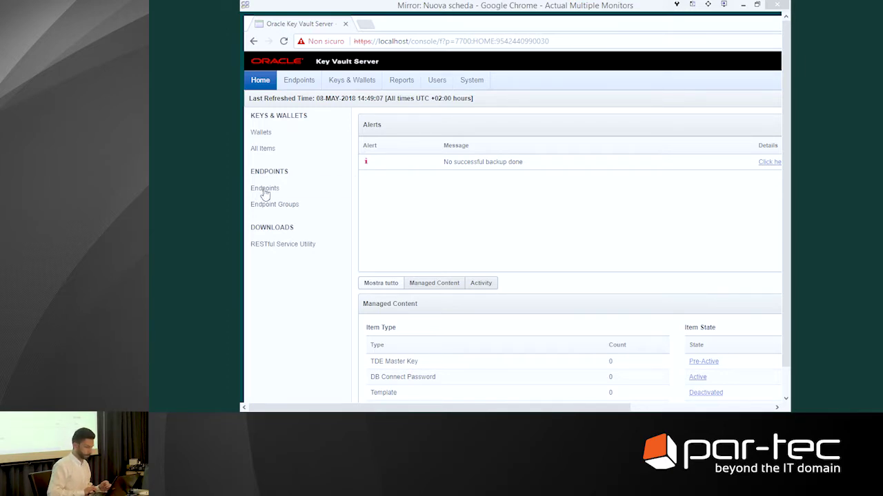
# Go from the Endpoints list, showing MYSQLSECDEMO, to a blank Register Endpoint form
pyautogui.click(264, 189)
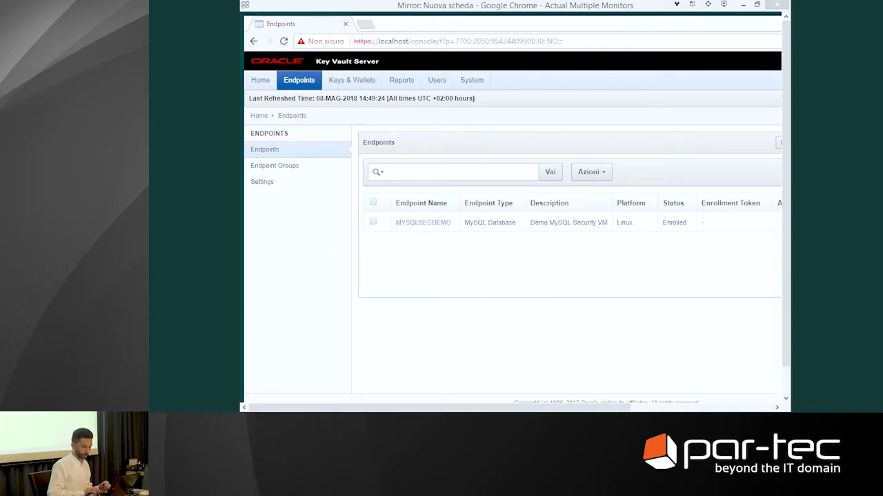
pyautogui.press('F5')
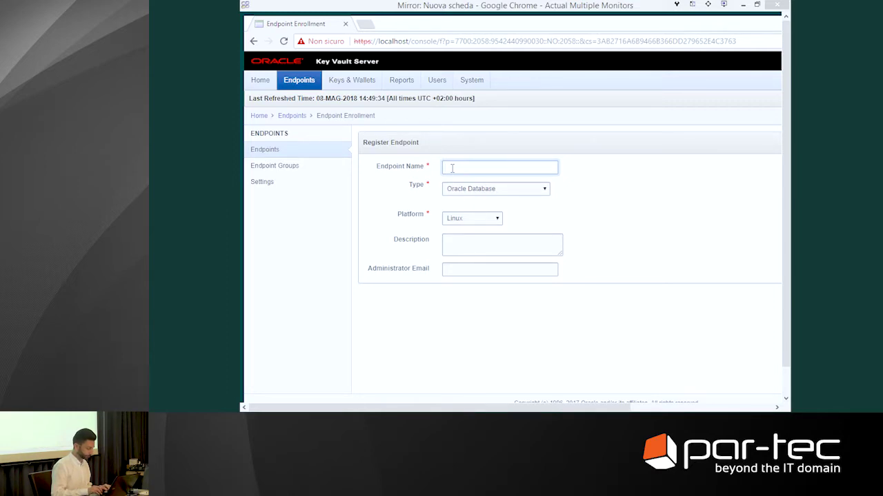
# Register a new endpoint named mysqldemo with type MySQL Database
pyautogui.write('mysql')
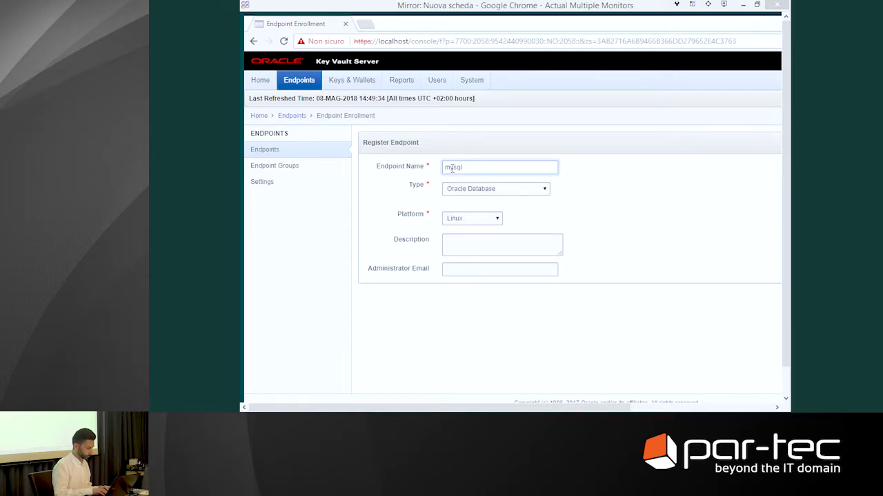
pyautogui.write('demo')
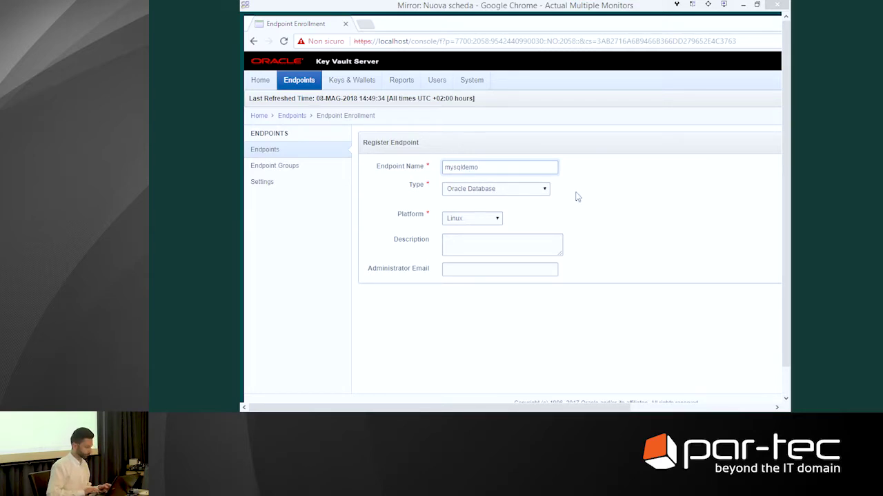
pyautogui.click(544, 190)
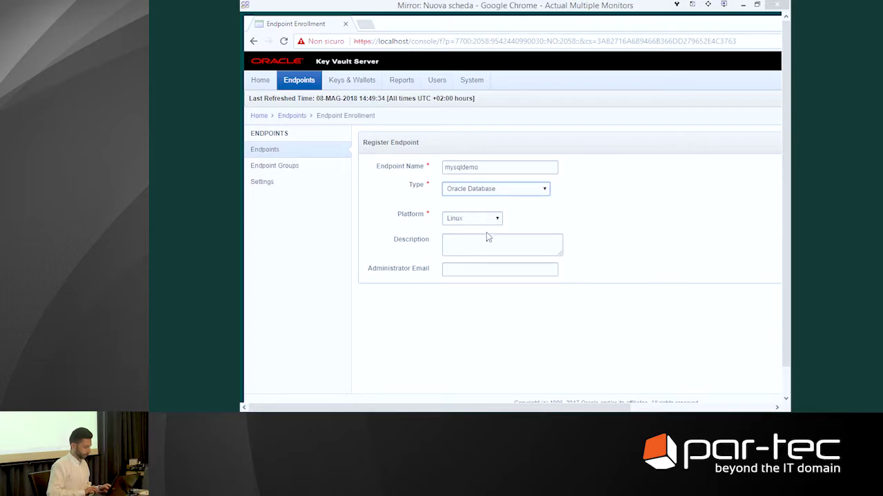
pyautogui.press('m')
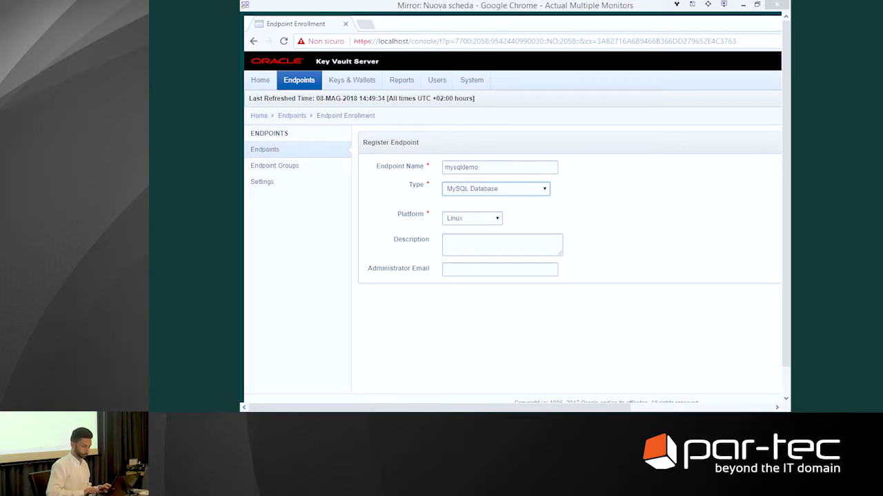
pyautogui.press('Tab')
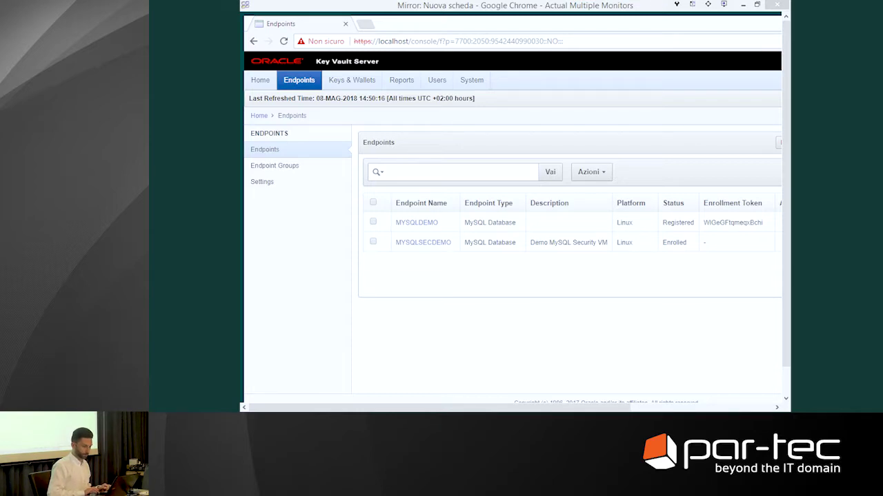
# Sign back in to the Key Vault console as admin
pyautogui.press('F5')
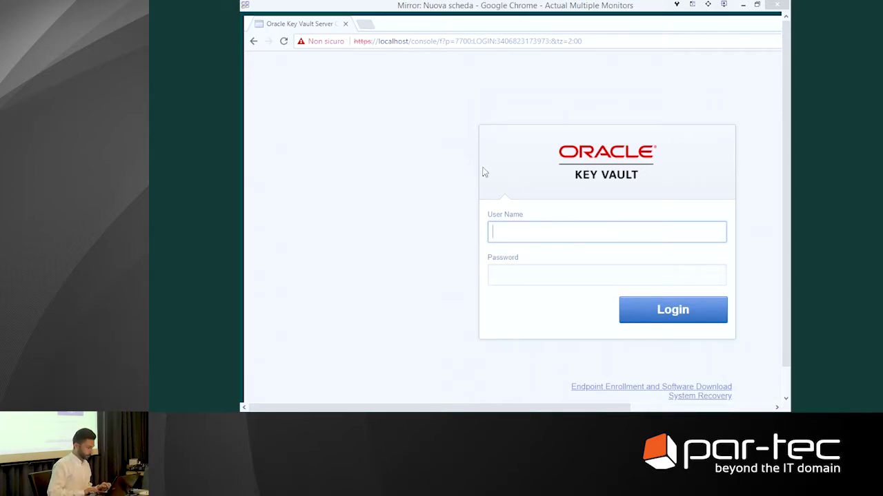
pyautogui.write('admin')
pyautogui.press('Tab')
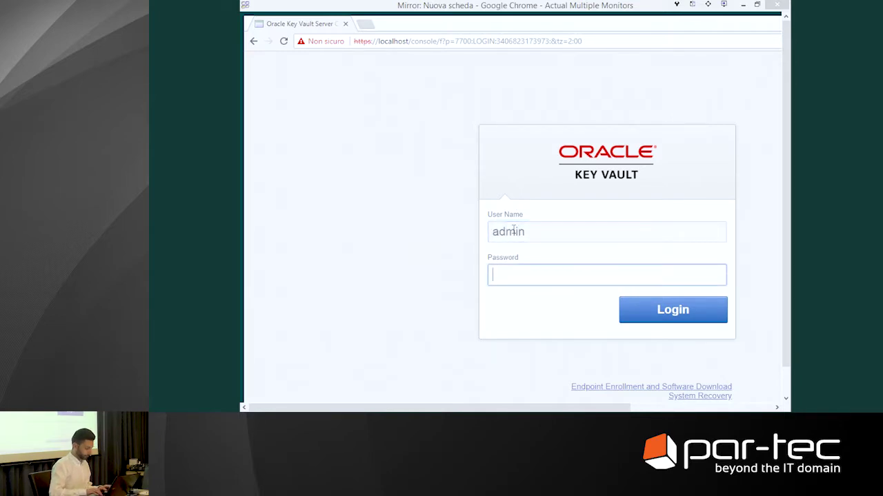
pyautogui.write('••••••••••••')
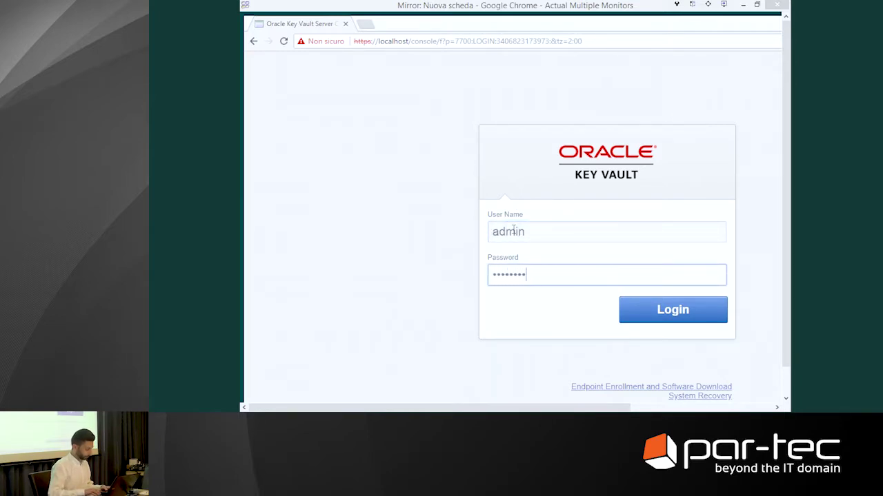
pyautogui.click(680, 322)
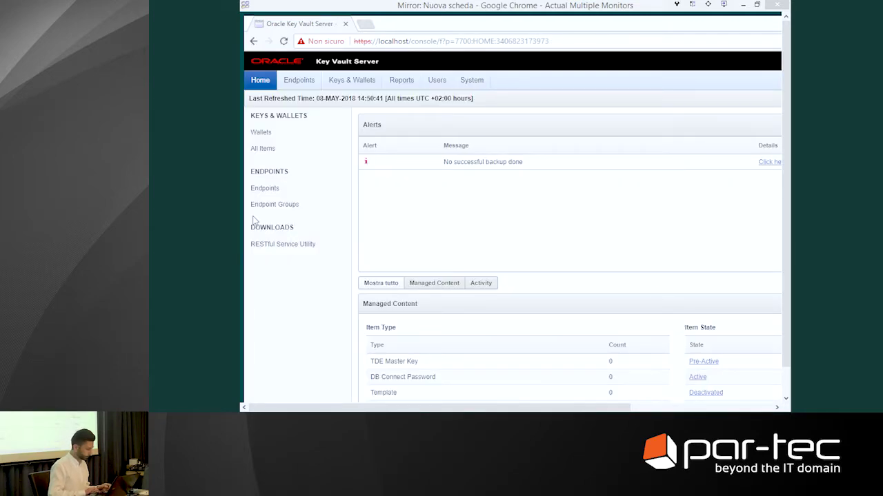
# Copy the MYSQLDEMO enrollment token from the Endpoints list, then sign out
pyautogui.click(262, 190)
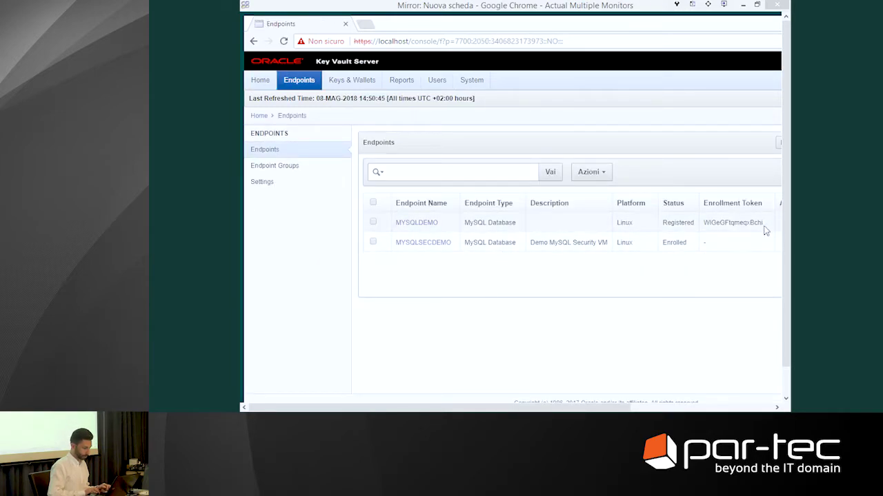
pyautogui.moveTo(762, 224); pyautogui.dragTo(706, 222)
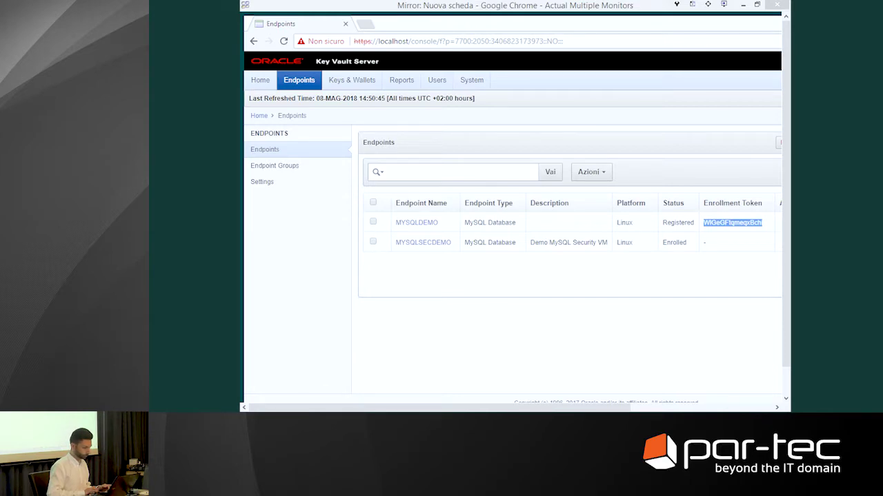
pyautogui.press('F5')
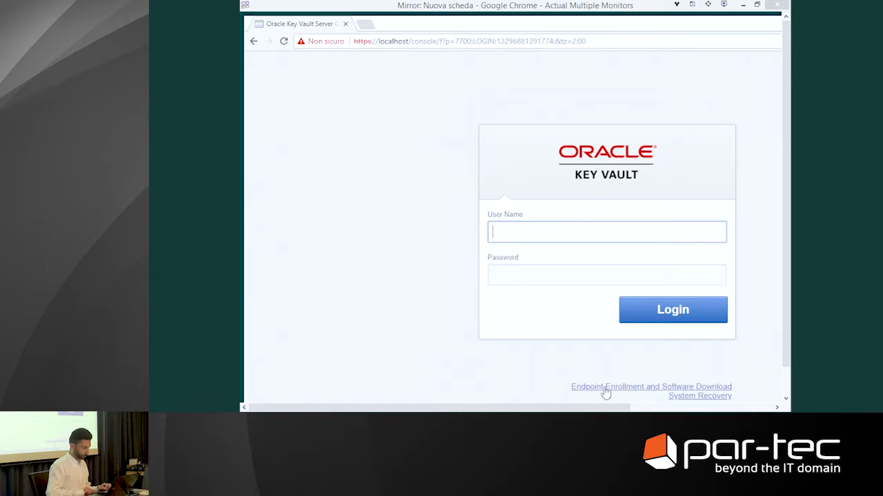
# Validate the pasted MYSQLDEMO token on the Endpoint Enrollment page, then return to PuTTY
pyautogui.click(605, 389)
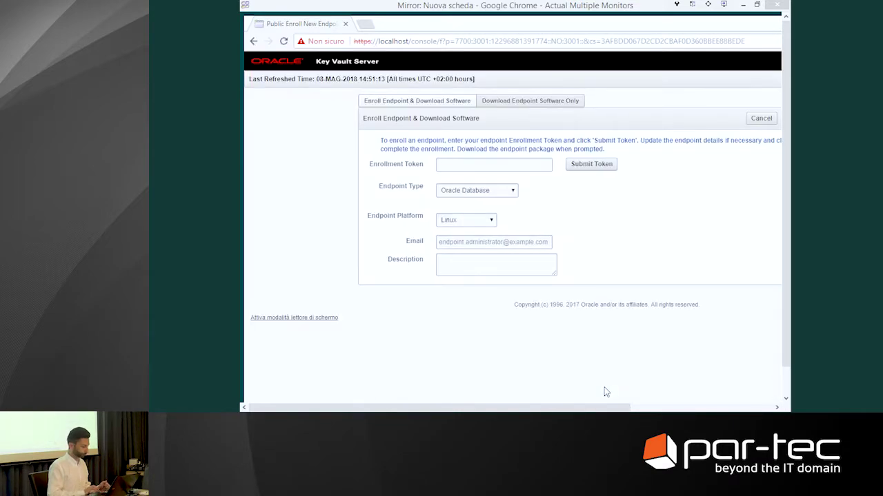
pyautogui.click(462, 166)
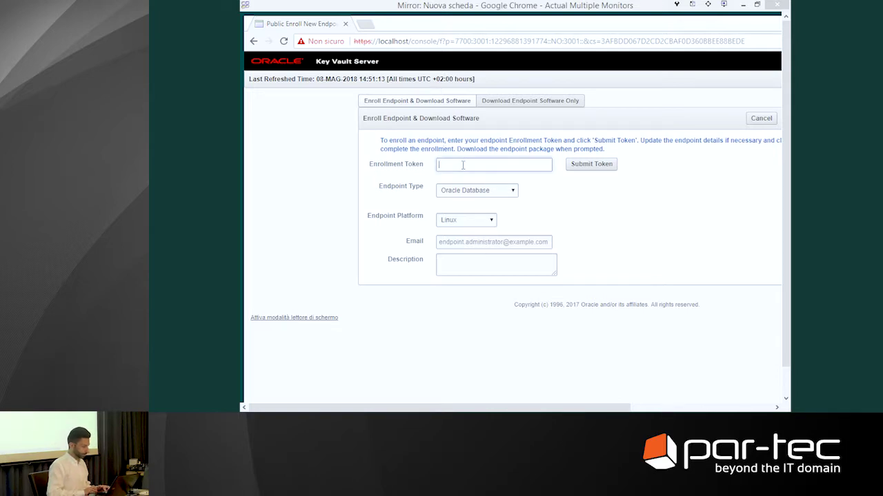
pyautogui.hotkey('ctrl', 'v')
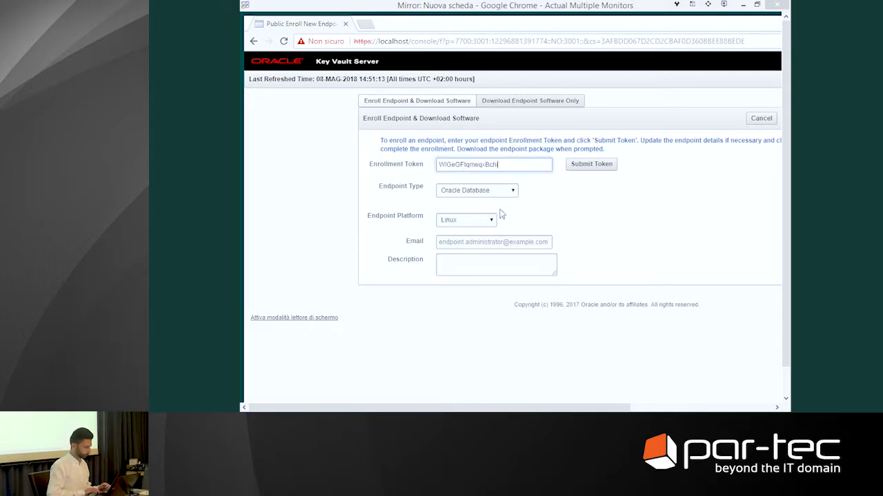
pyautogui.click(583, 166)
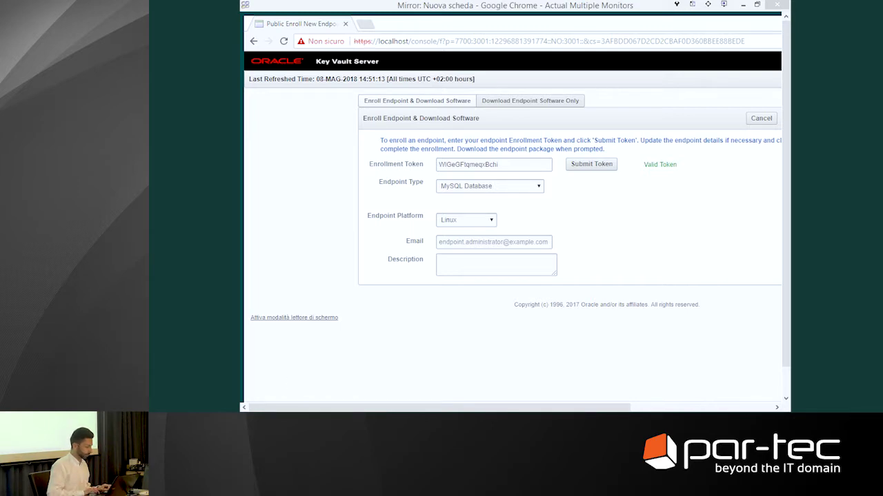
pyautogui.hotkey('alt', 'Tab')
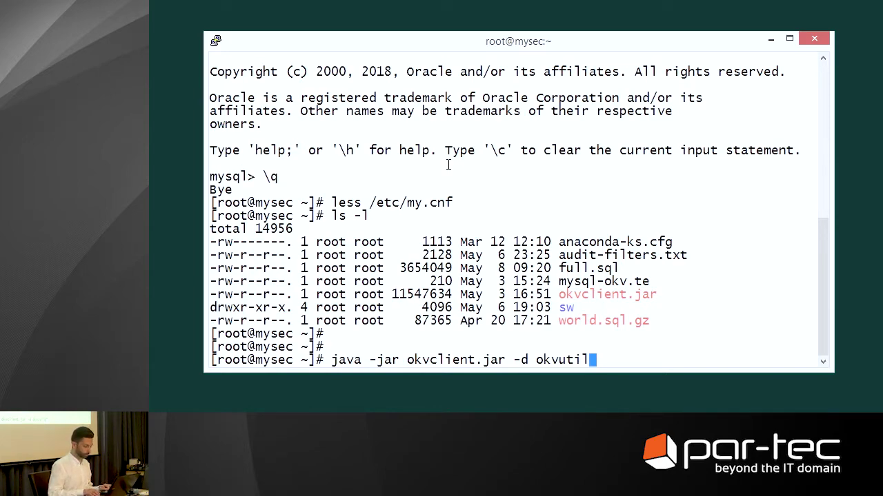
# Run java -jar okvclient.jar -d okvutil to install the client into okvutil
pyautogui.press('Return')
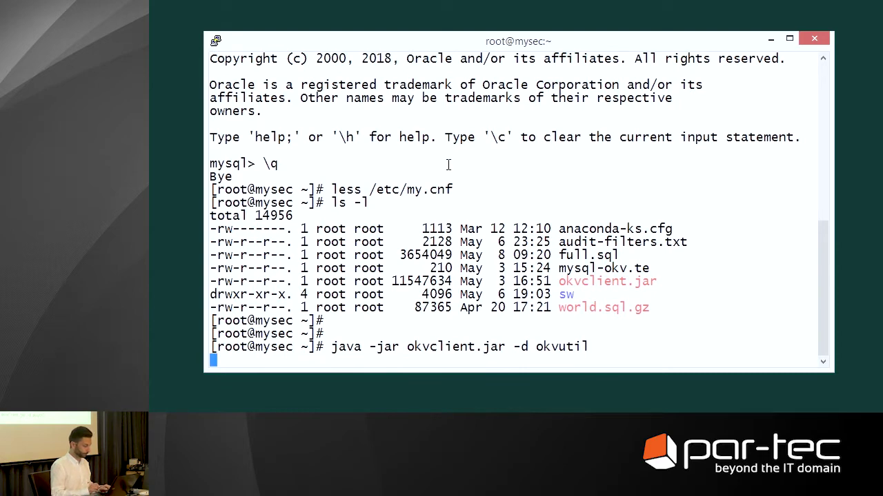